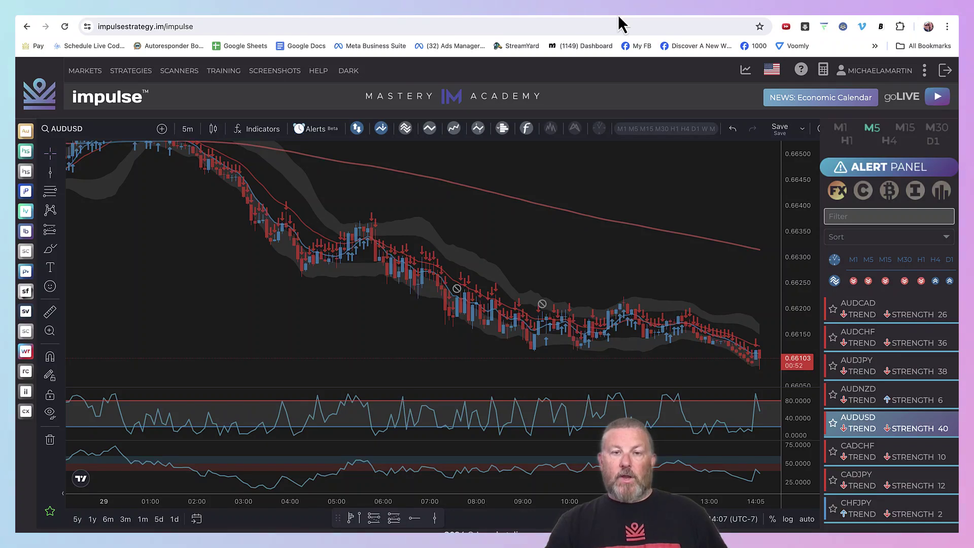
- Scroll the chart back and place a yellow vertical line on the 29 May 05:00 candle
scroll(567, 206, "down", 1)
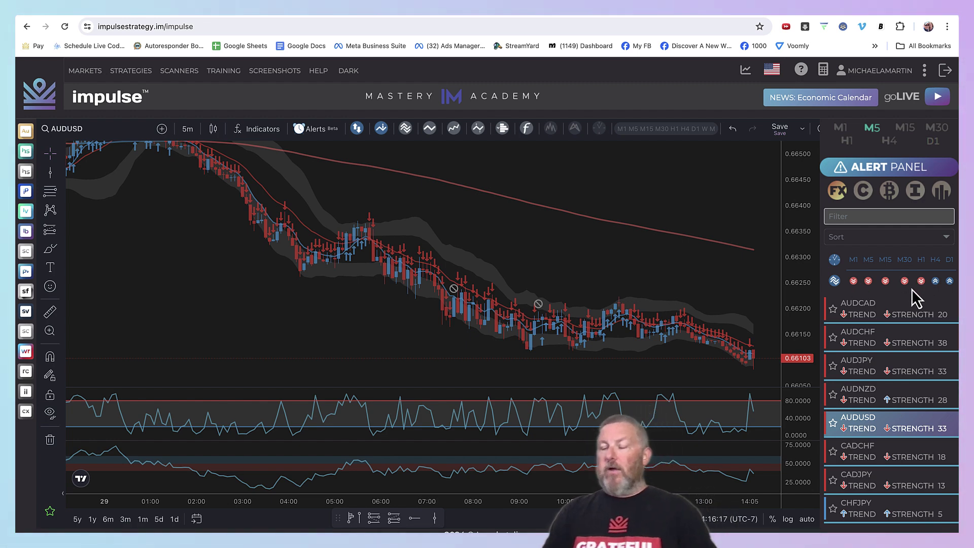
scroll(912, 289, "down", 1)
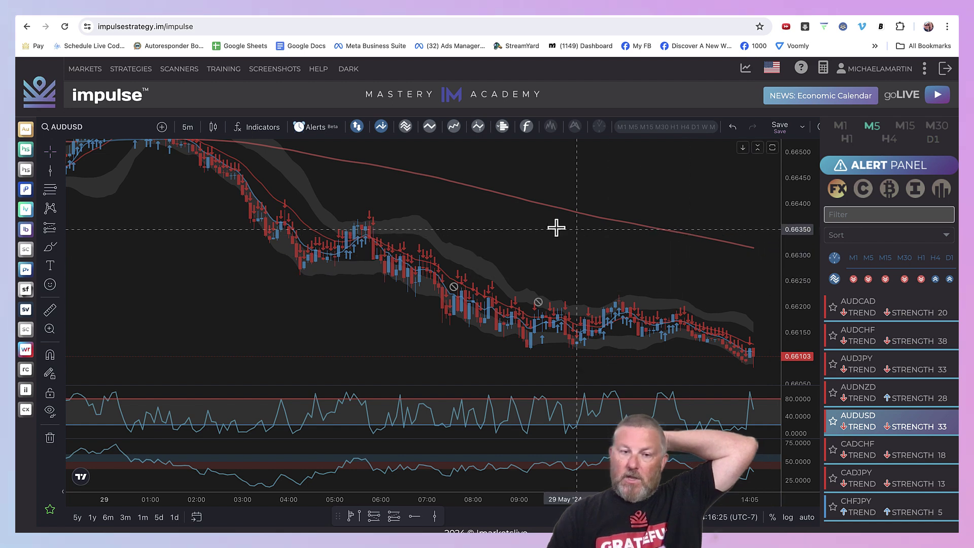
scroll(431, 216, "left", 2)
scroll(431, 217, "left", 2)
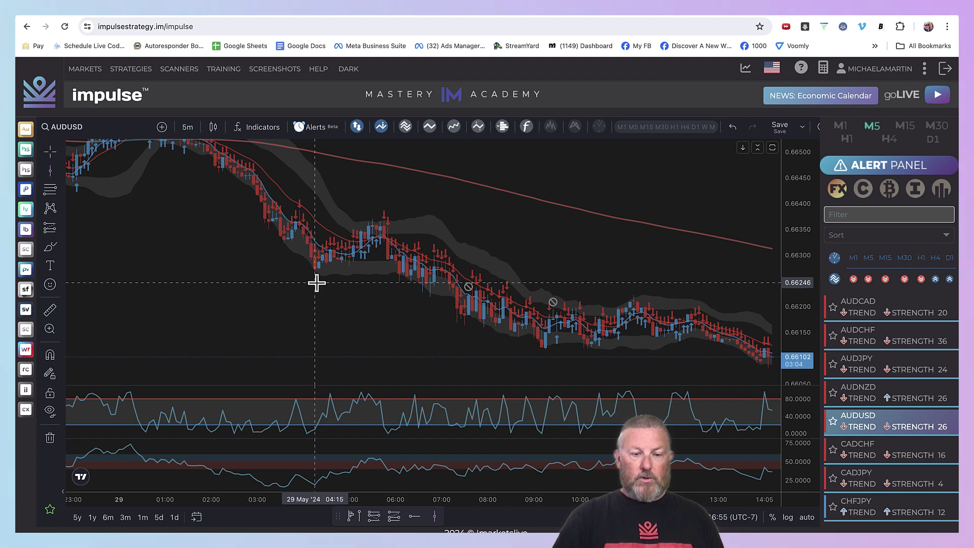
left_click(349, 294)
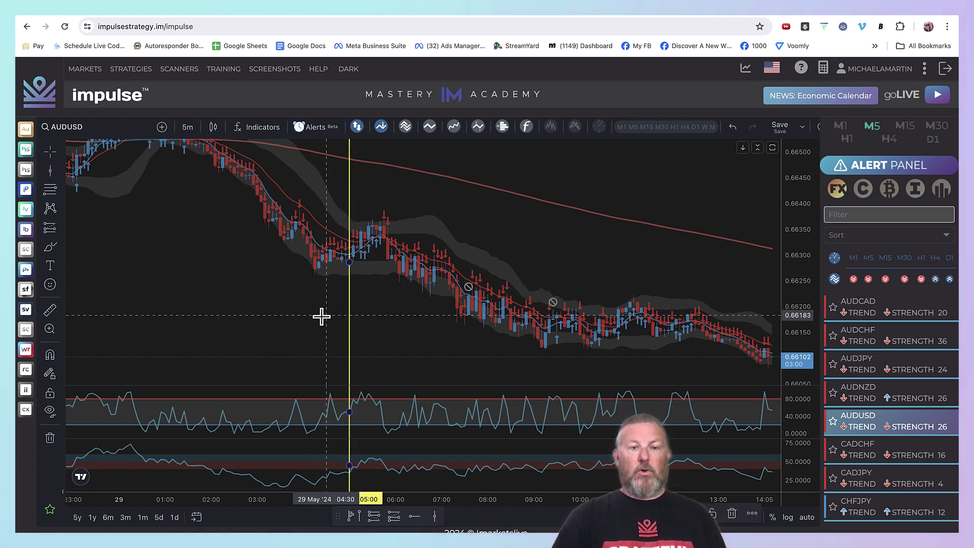
scroll(321, 317, "right", 3)
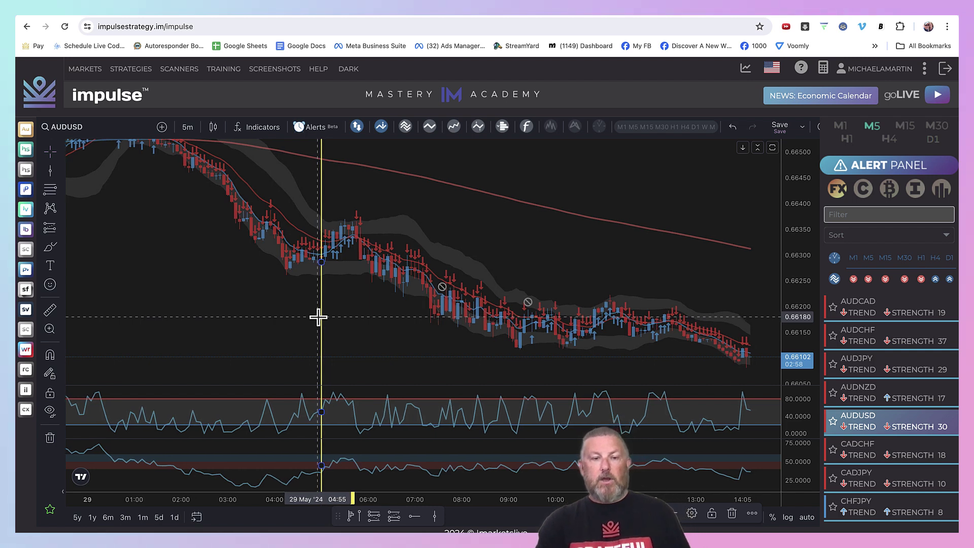
scroll(361, 306, "left", 3)
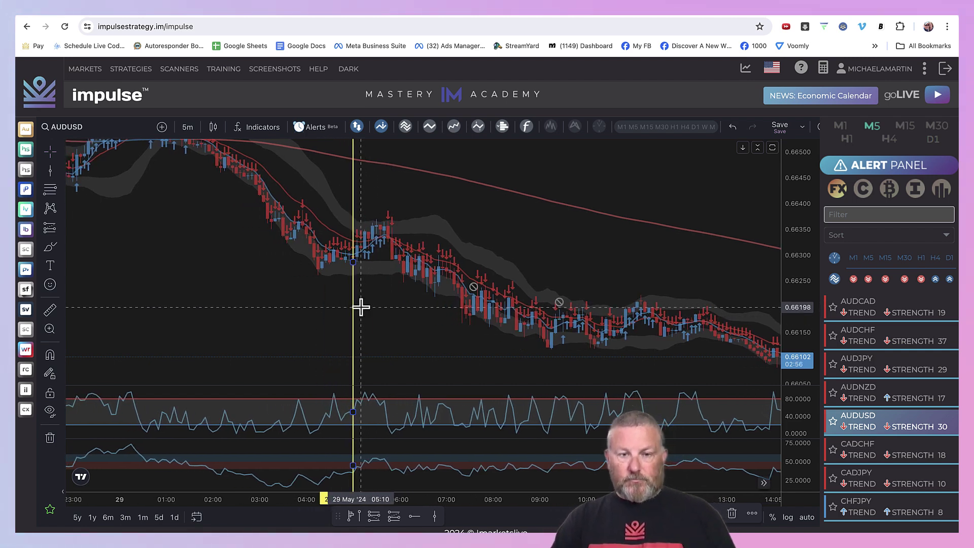
scroll(361, 306, "left", 1)
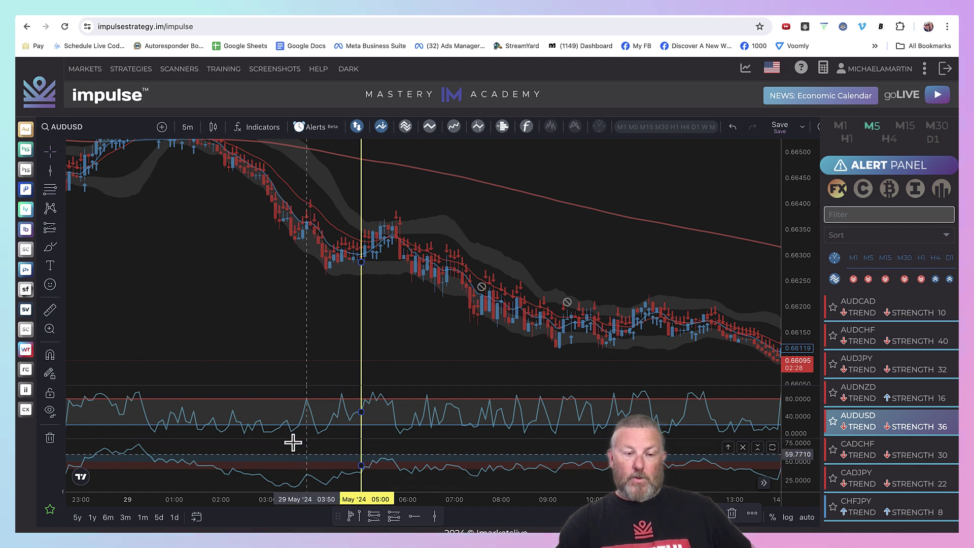
- Add a note: '1. Use alert panel to find pairs/assets', '2. wait for line in bottom indicator to drop below red'
left_click(50, 265)
left_click(130, 225)
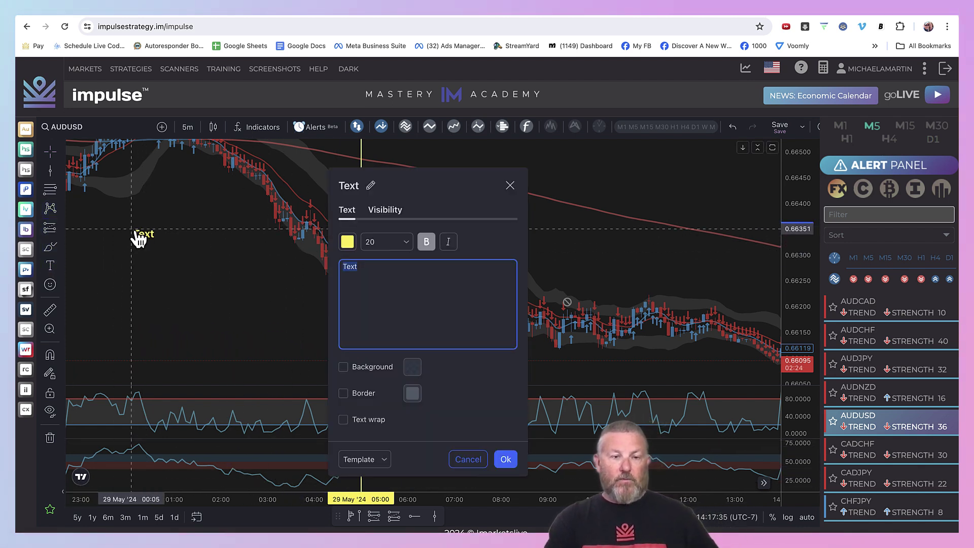
type("1.")
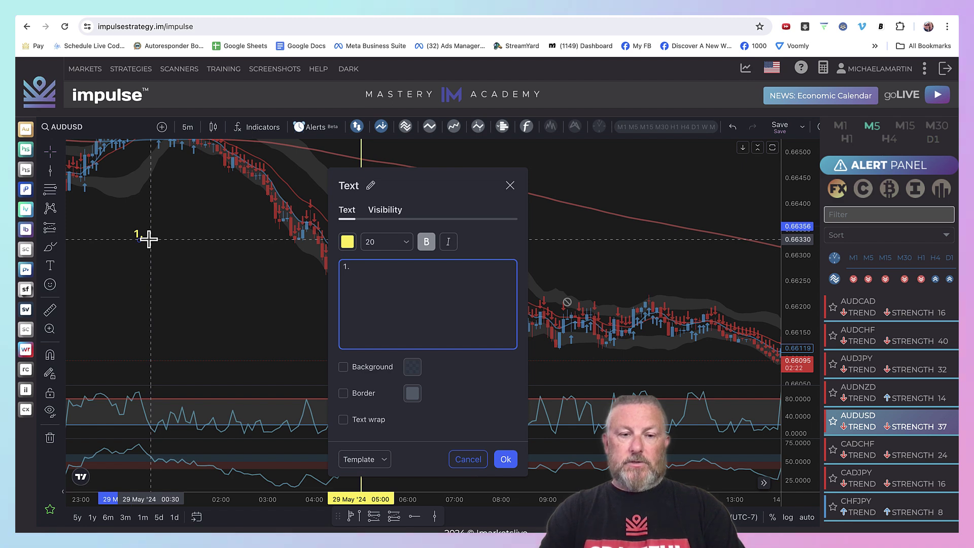
type(" Use alert panel to find pairs/assets")
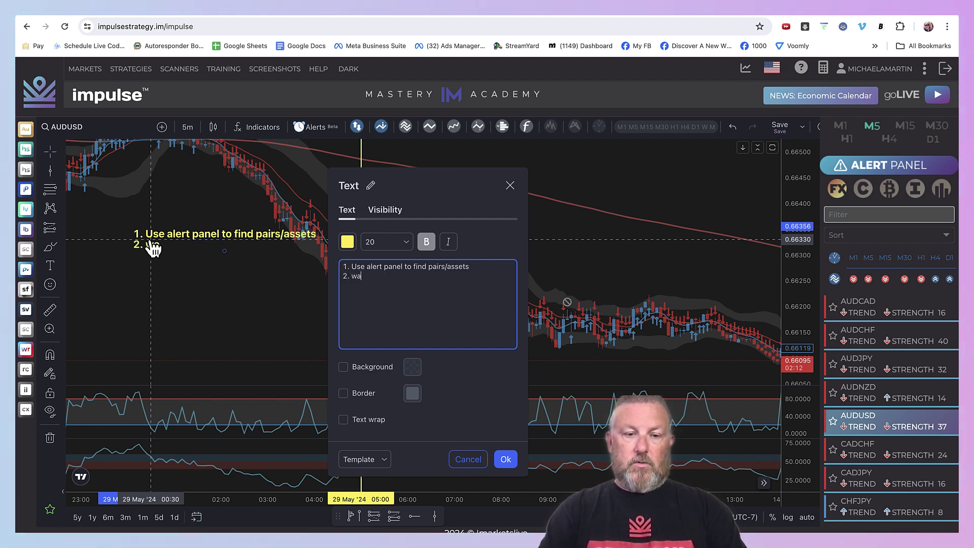
type("it for link")
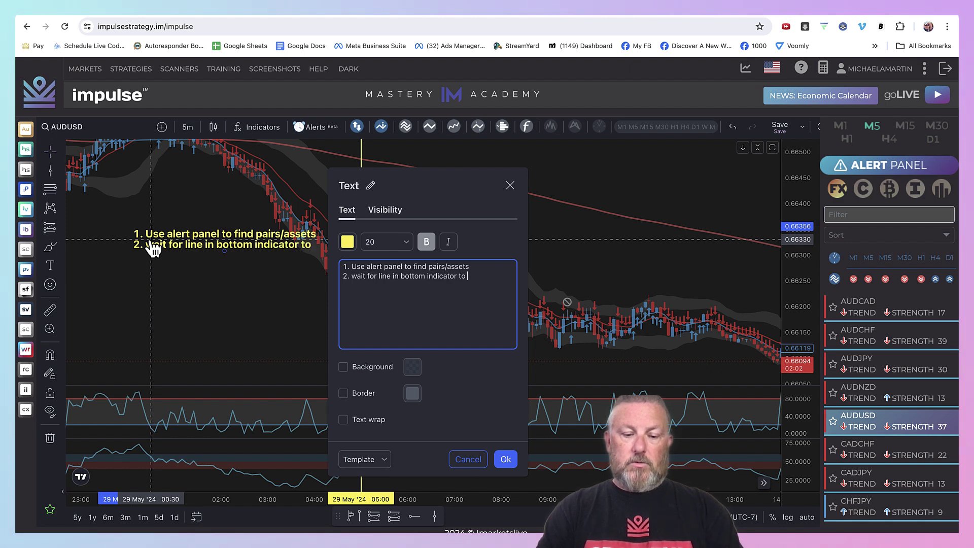
type("below")
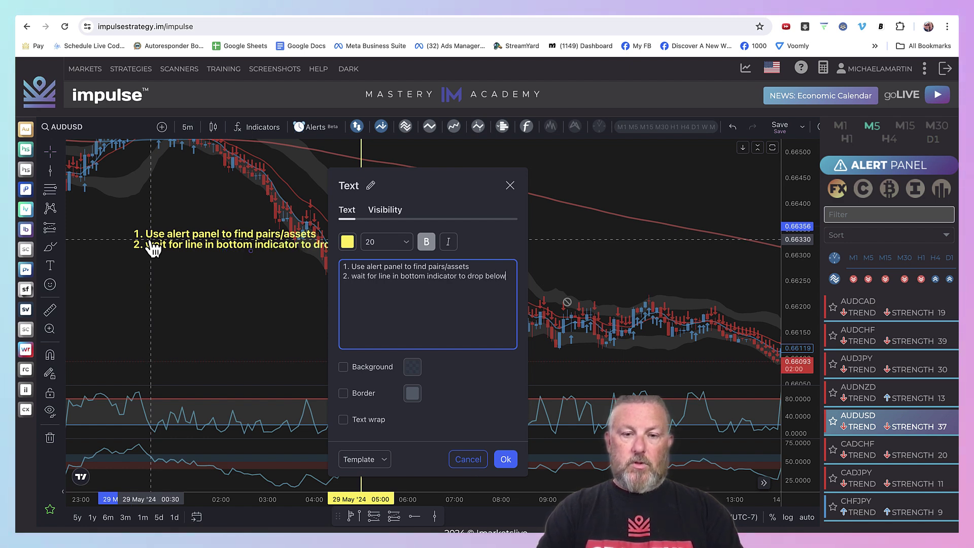
type(" red")
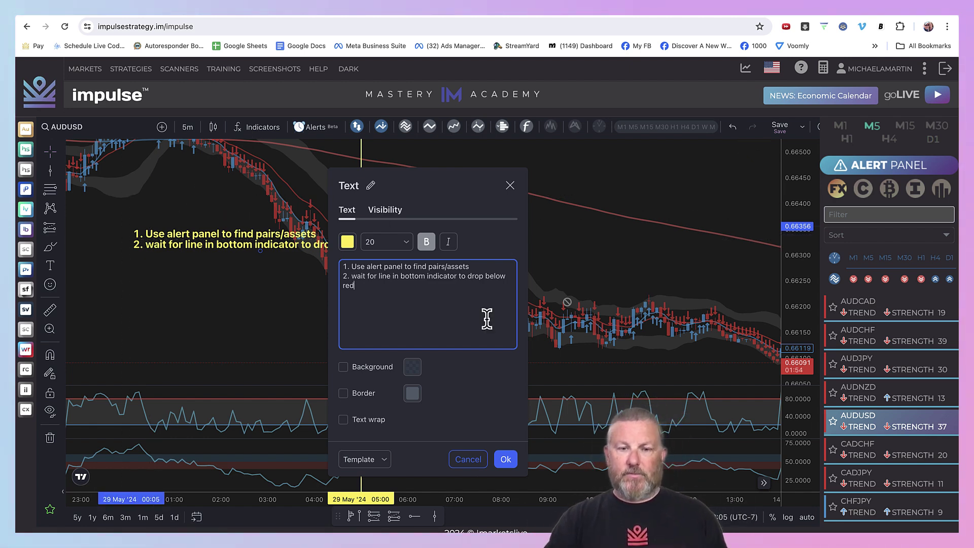
left_click(313, 430)
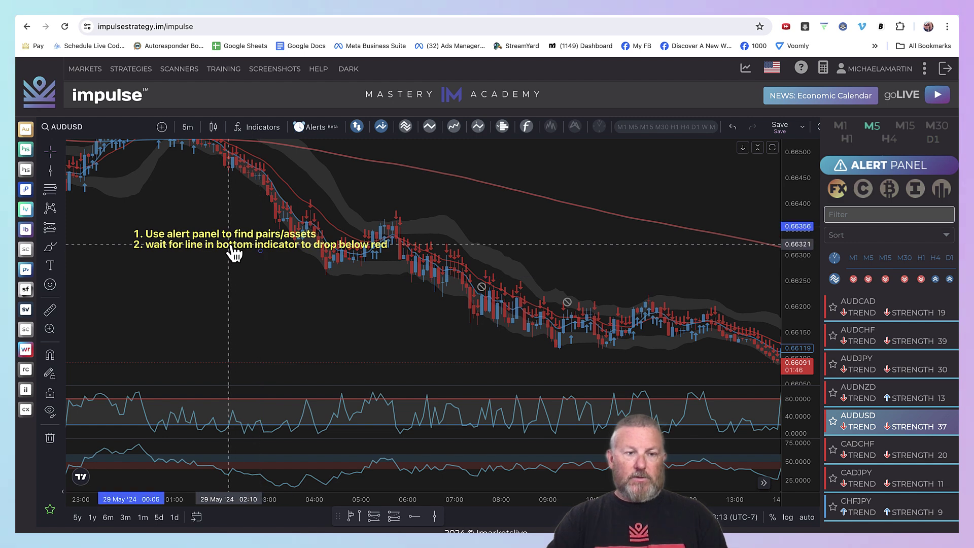
- Move the rule note down-left and add a yellow vertical line at 05:15 on 29 May
mouse_move(234, 247)
left_mouse_down()
mouse_move(226, 293)
mouse_move(164, 296)
mouse_move(186, 305)
left_mouse_up()
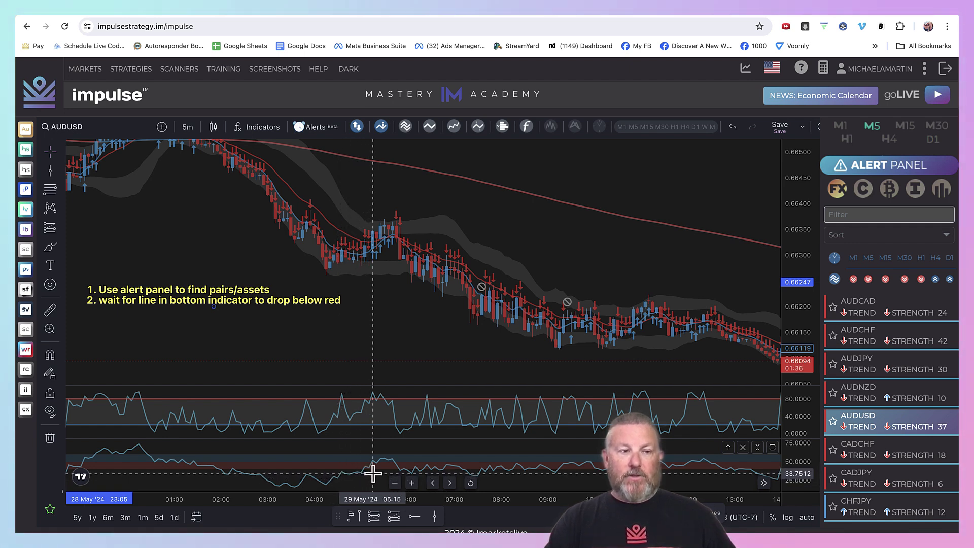
left_click(51, 173)
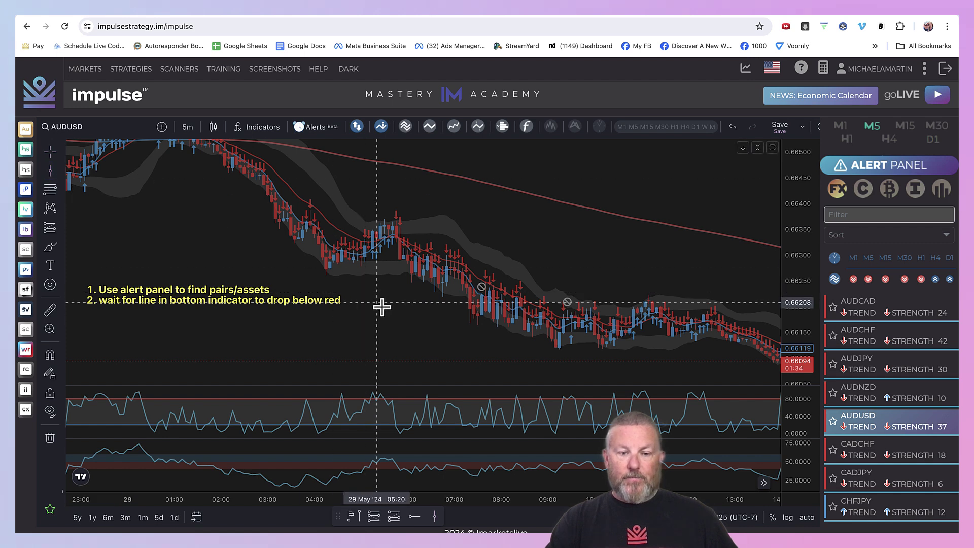
left_click(373, 316)
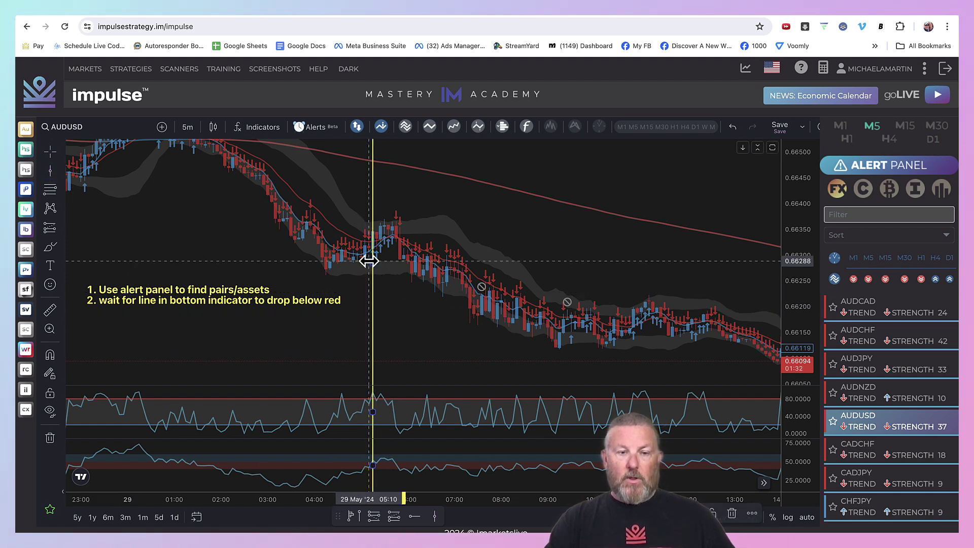
- Append rule '3. wait for line to get into the blue' to the chart note
double_click(306, 302)
left_click(403, 305)
key("Return")
type("3.")
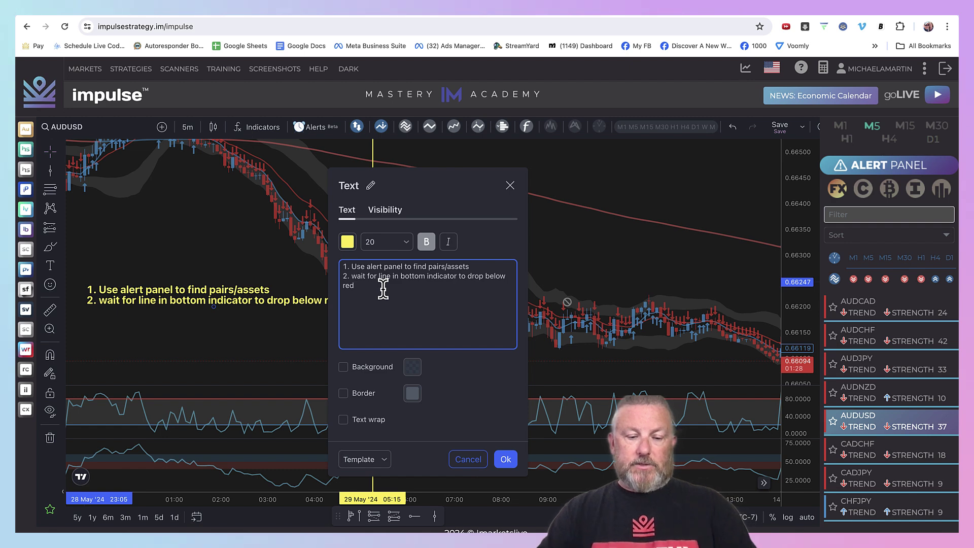
type(" wati")
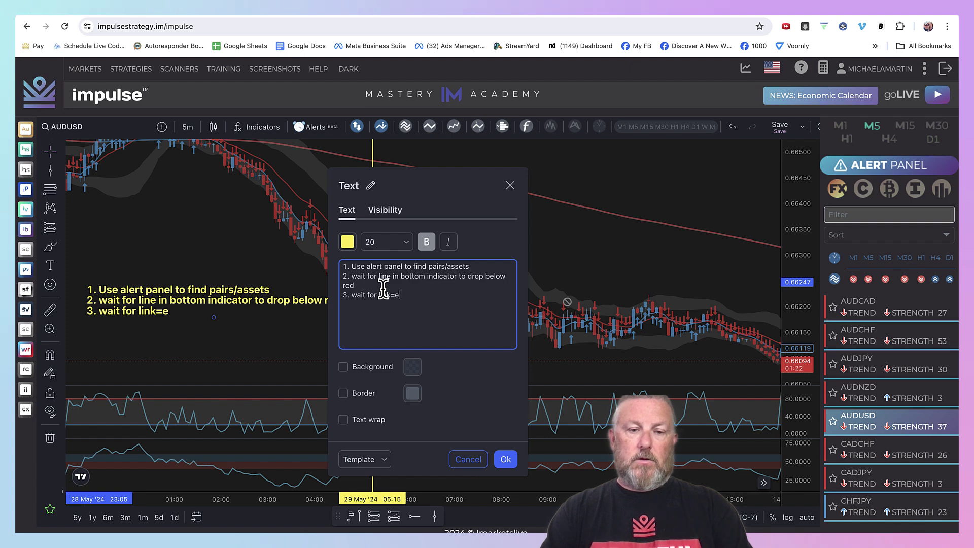
key("BackSpace")
key("BackSpace")
key("BackSpace")
key("BackSpace")
key("BackSpace")
key("BackSpace")
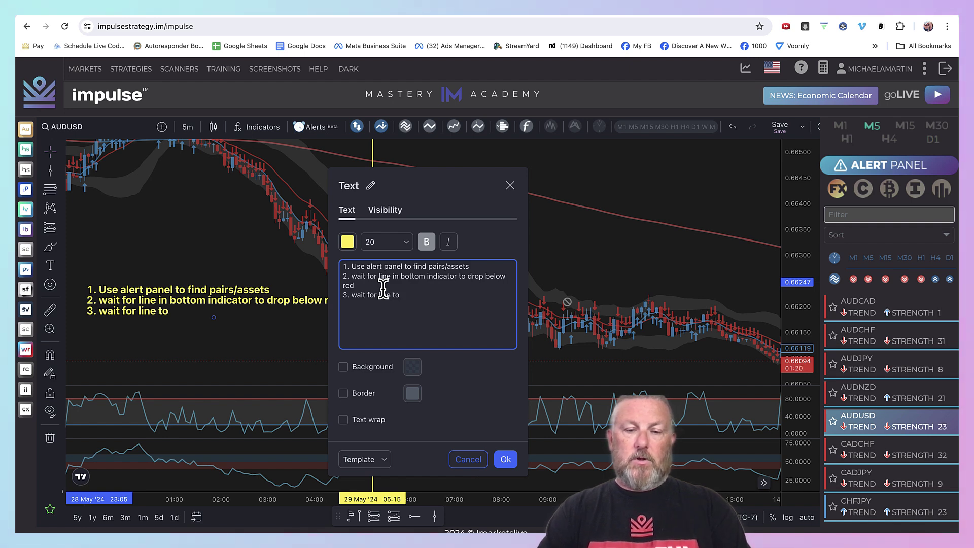
type("get into the")
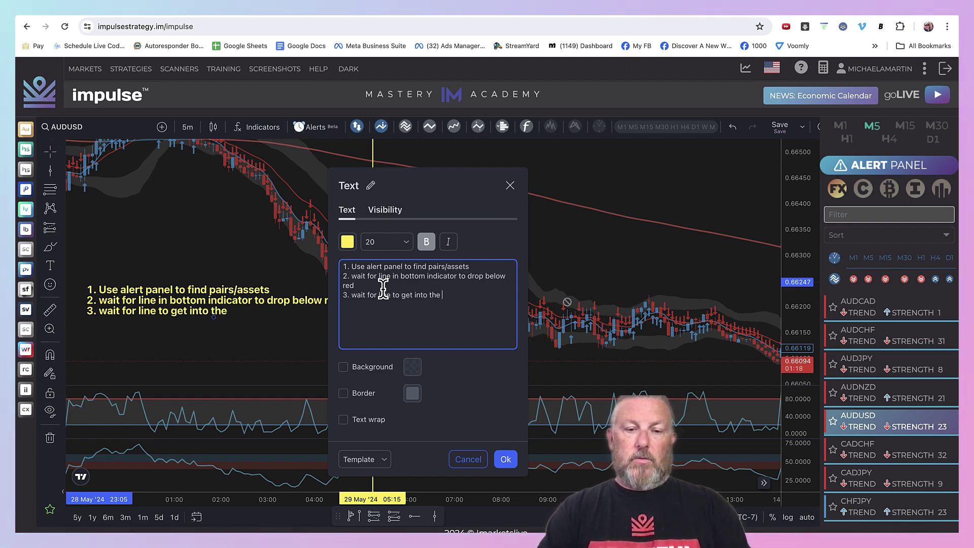
type(" blue")
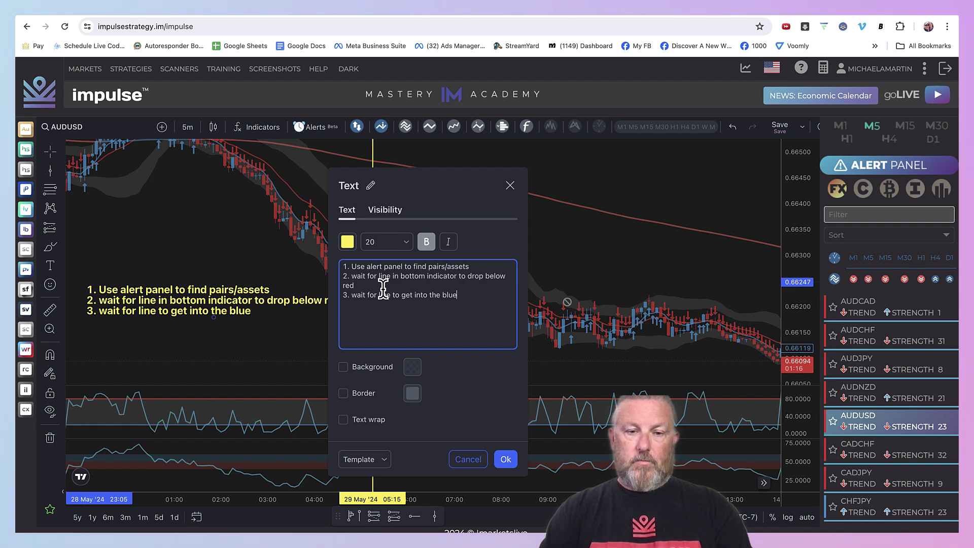
left_click(504, 460)
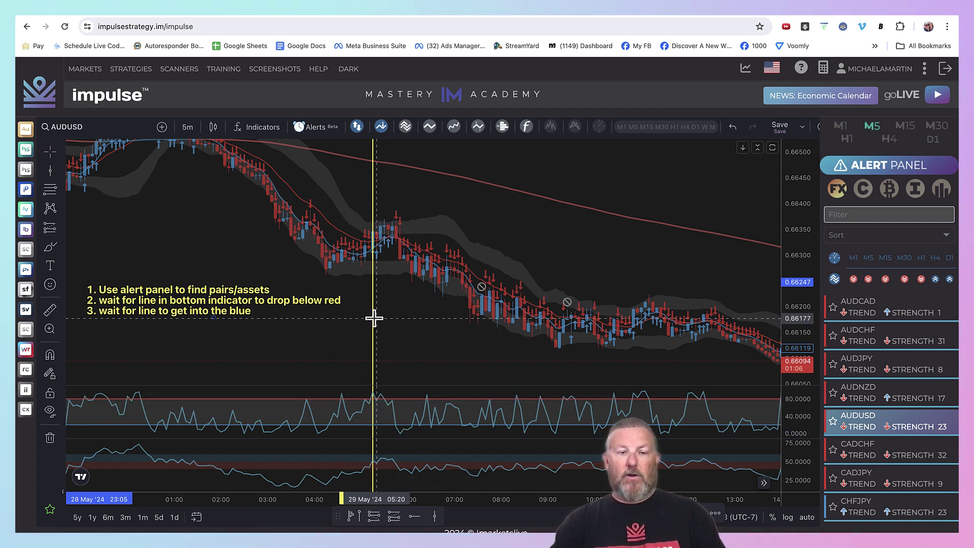
- Drag the vertical marker right from 05:15 onto the 05:45 candle
left_click_drag(378, 326, 399, 327)
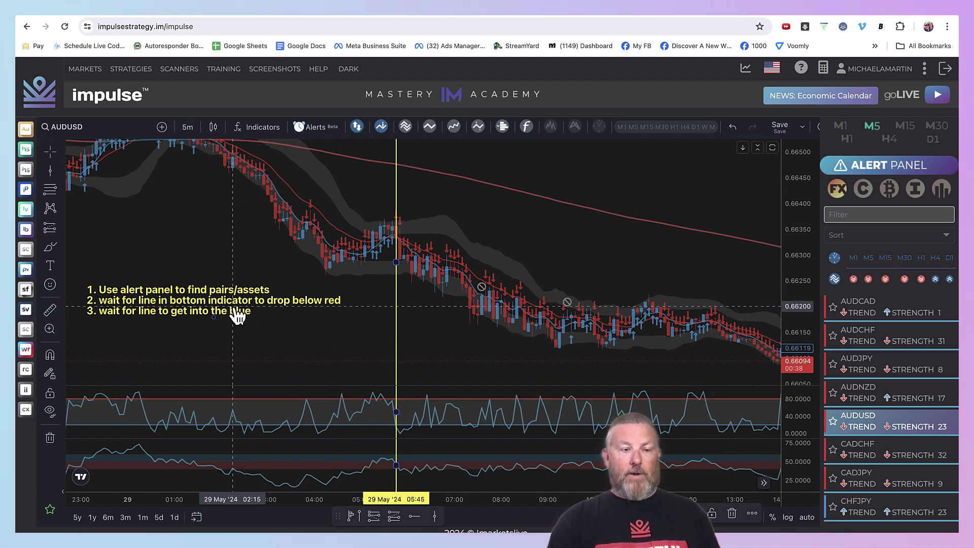
- Add rule '4. wait for next indicator line to leave red towards blue', fixing 'watit' to 'wait'
double_click(211, 312)
left_click(473, 295)
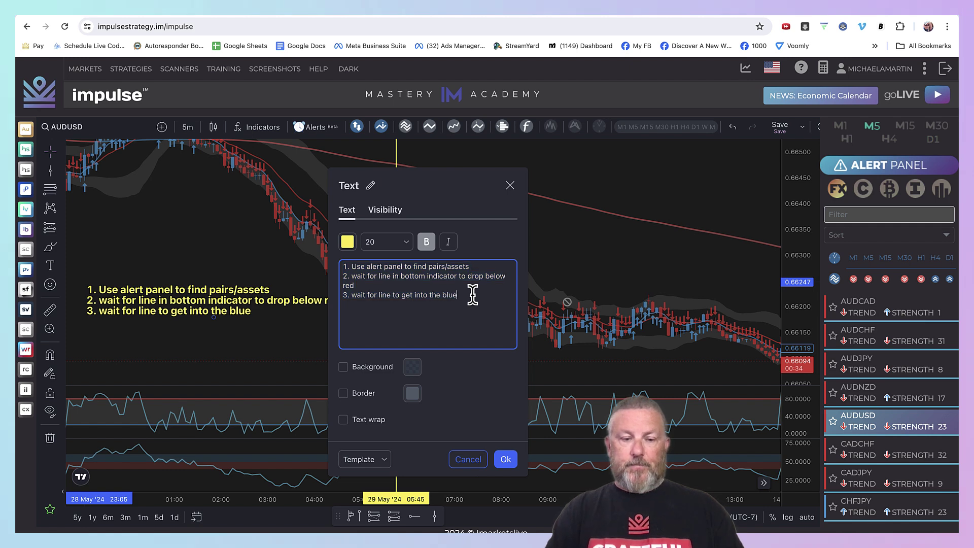
type("4. watit for next indic")
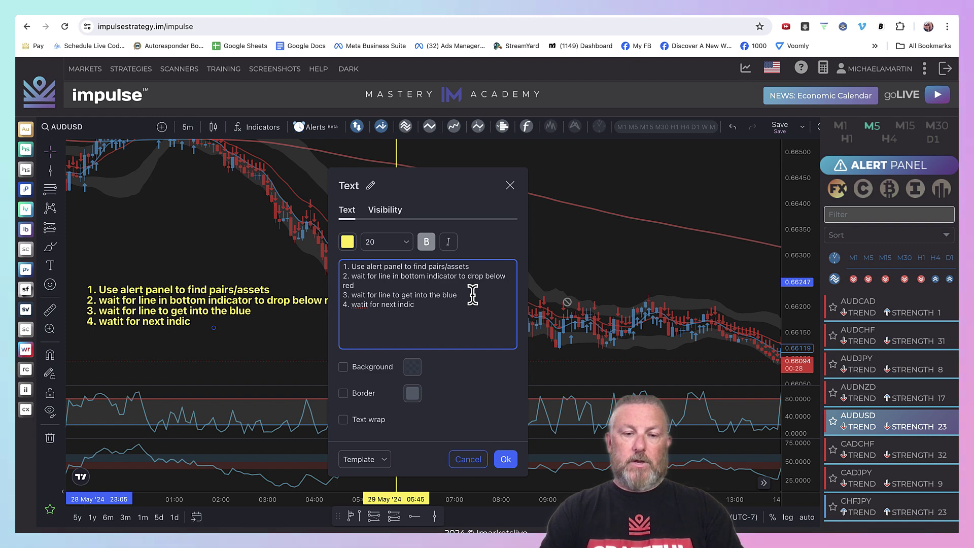
type("ator line to leave")
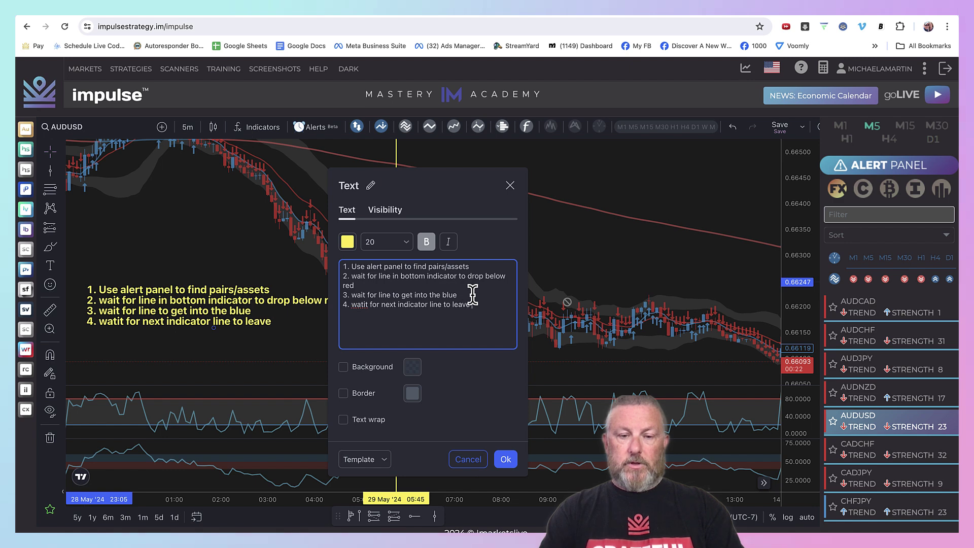
type("red towards blue")
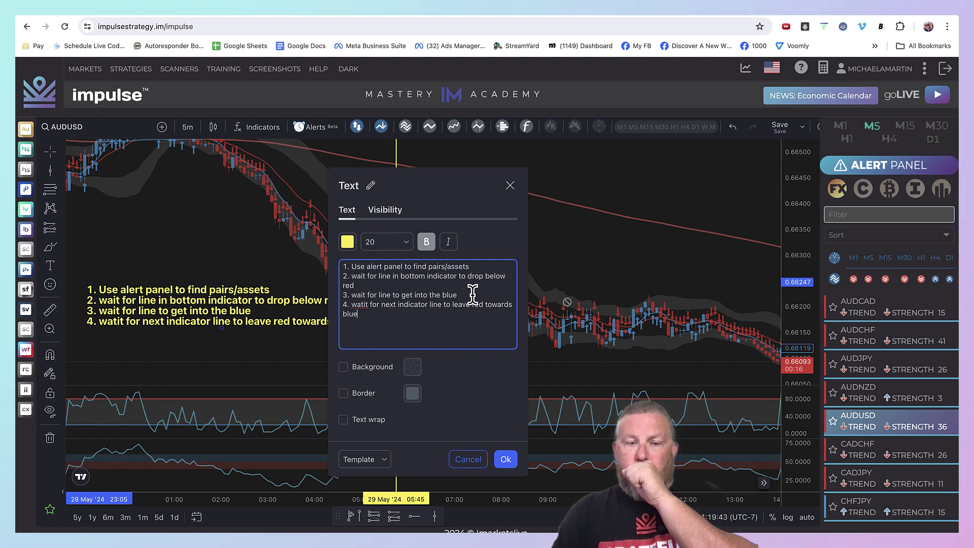
right_click(357, 305)
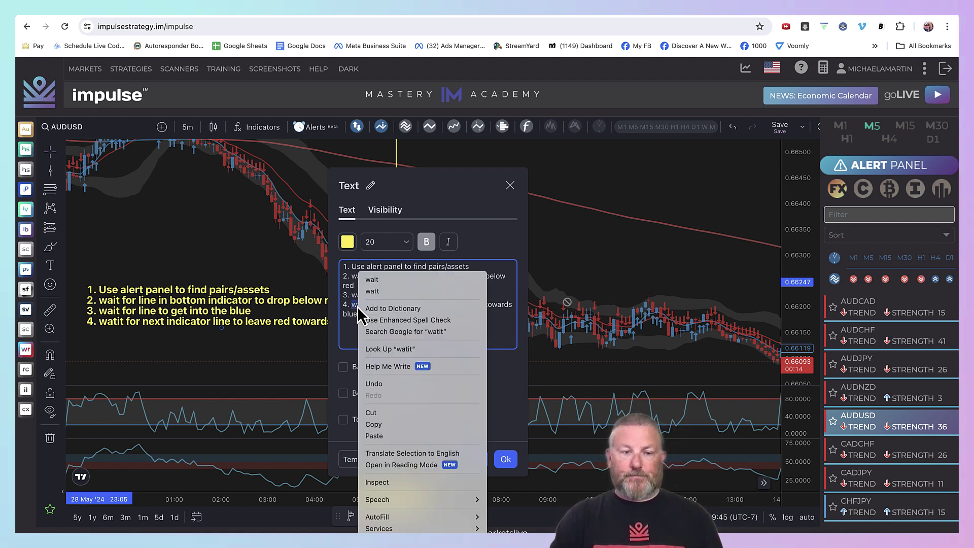
left_click(377, 280)
- Save the four-rule note, move it top right, delete the vertical line and maximize the price pane
left_click(499, 463)
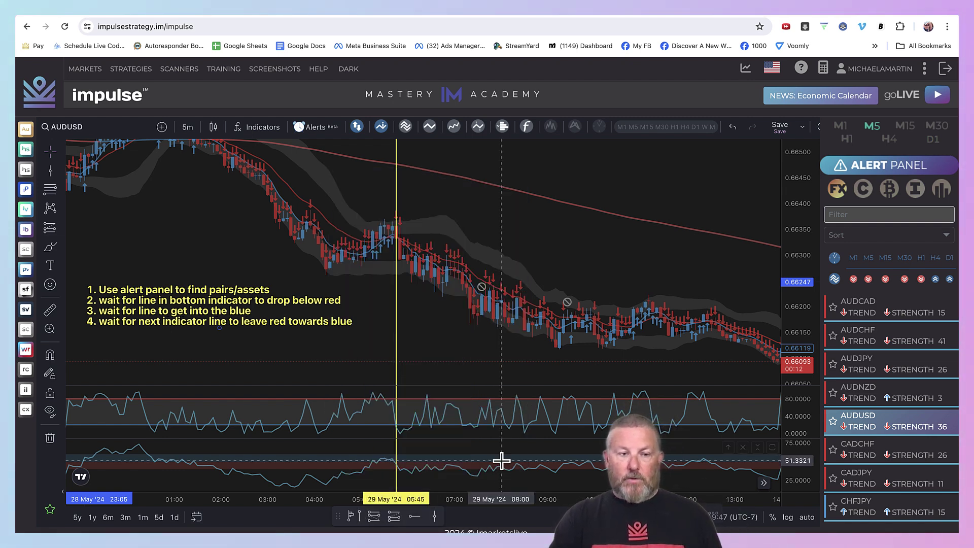
left_click_drag(185, 315, 594, 170)
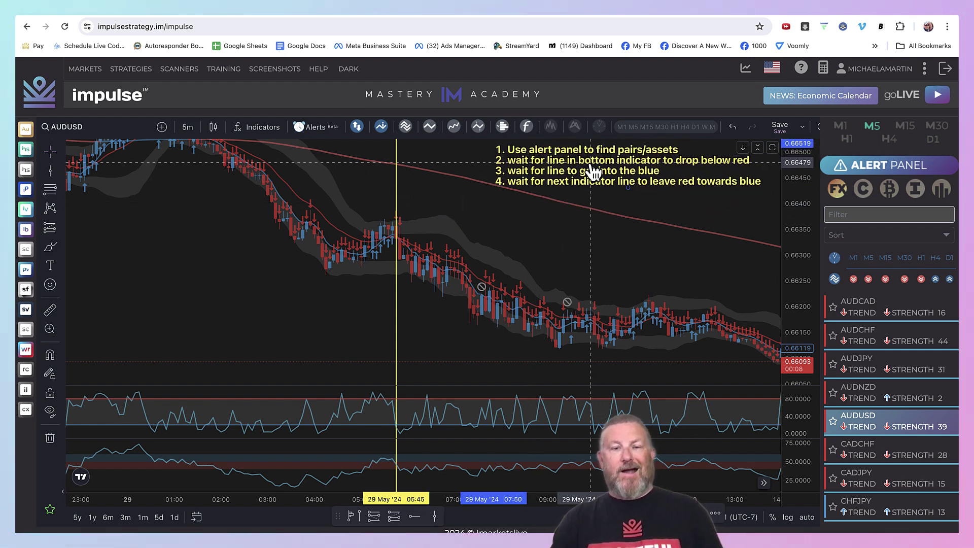
key("Delete")
double_click(401, 320)
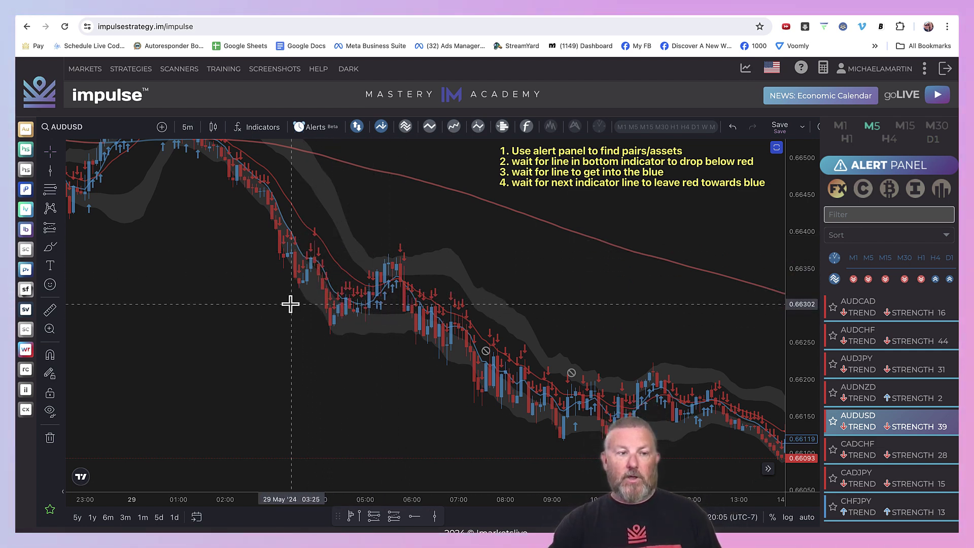
- Copy the rule line '1. Use alert panel to find pairs/assets' from the existing note
double_click(561, 173)
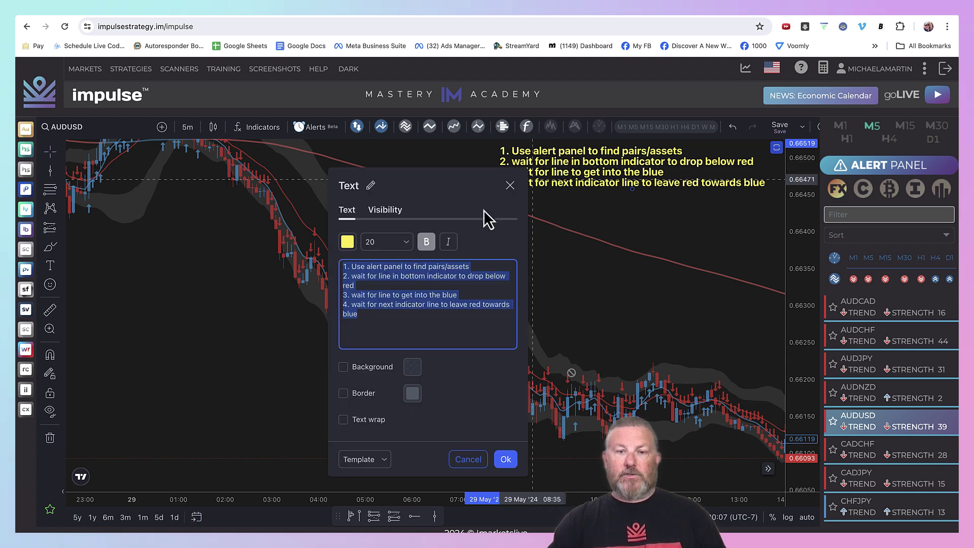
left_click(494, 266)
left_click_drag(476, 266, 342, 265)
key("ctrl+c")
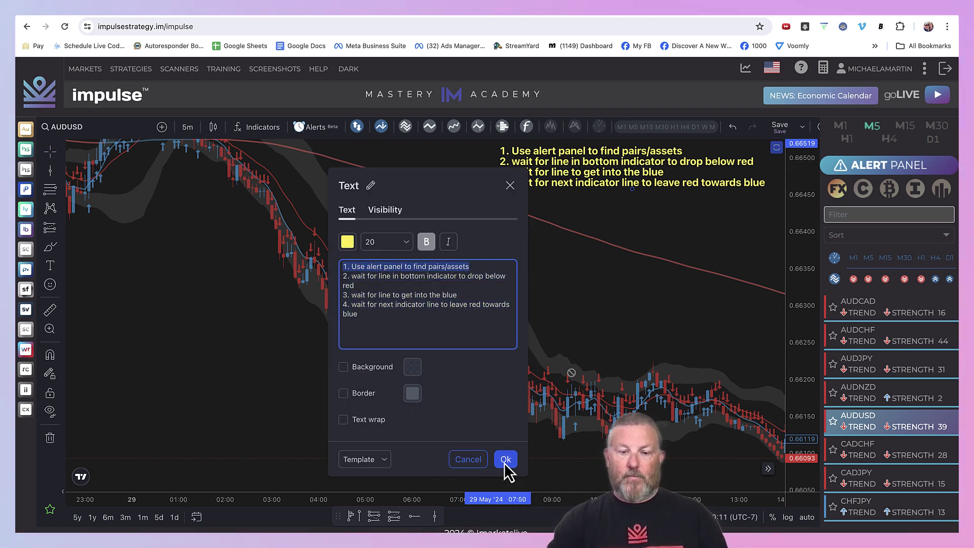
left_click(506, 459)
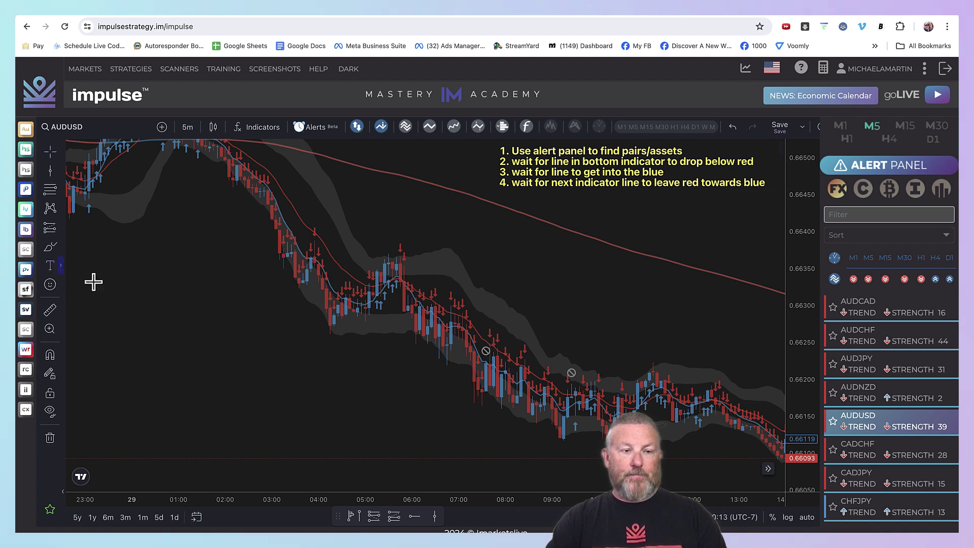
- Create a left-side note with the pasted rule plus rule 2: sells need at least 4 opposite trend arrows
left_click(108, 289)
key("ctrl+v")
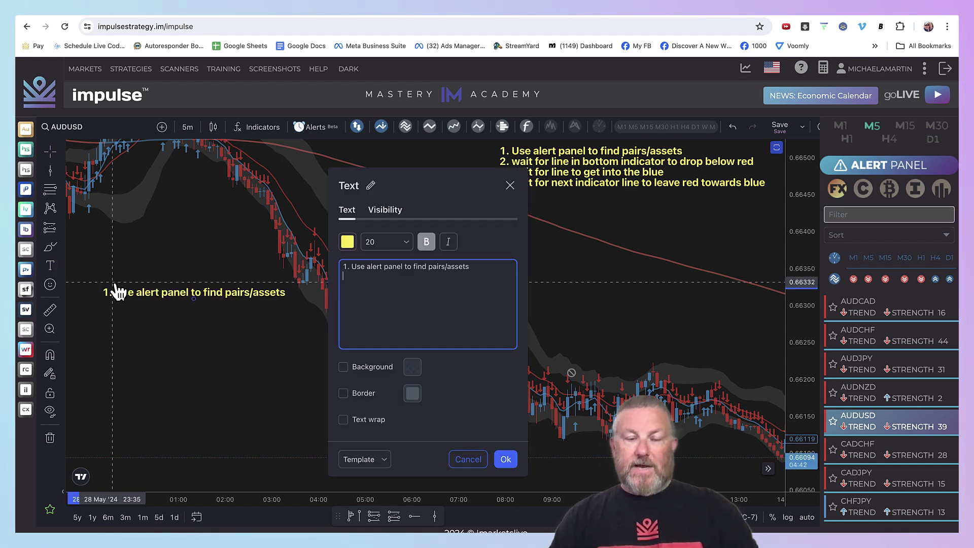
type("2.")
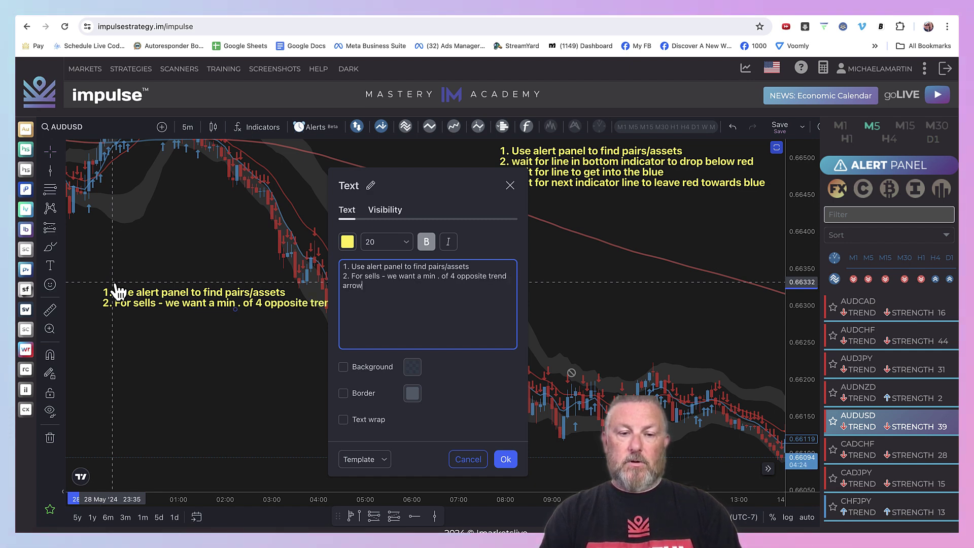
left_click(506, 459)
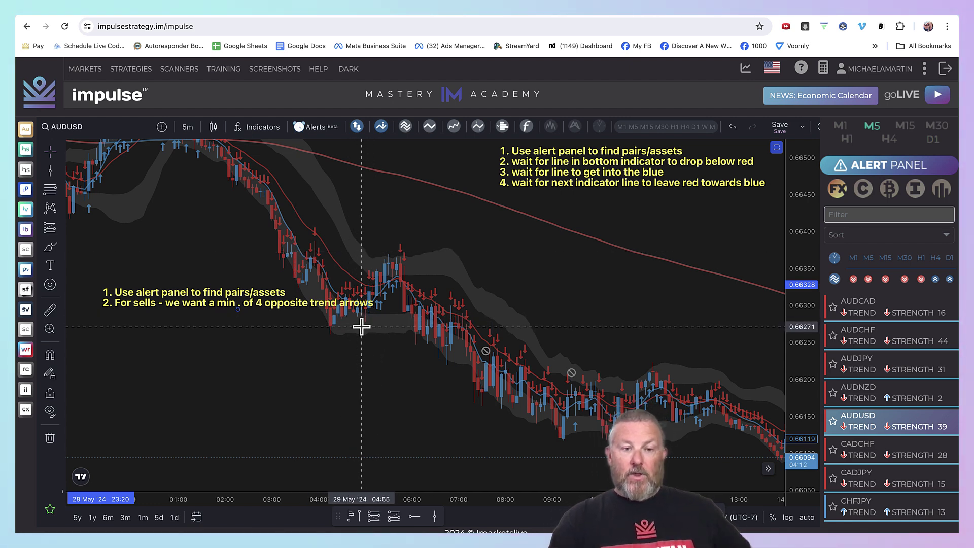
- Move the two-rule note lower left and add a yellow vertical line at the 29 May 05:45 candle
scroll(361, 324, "left", 3)
mouse_move(257, 305)
left_mouse_down()
mouse_move(226, 339)
mouse_move(223, 368)
left_mouse_up()
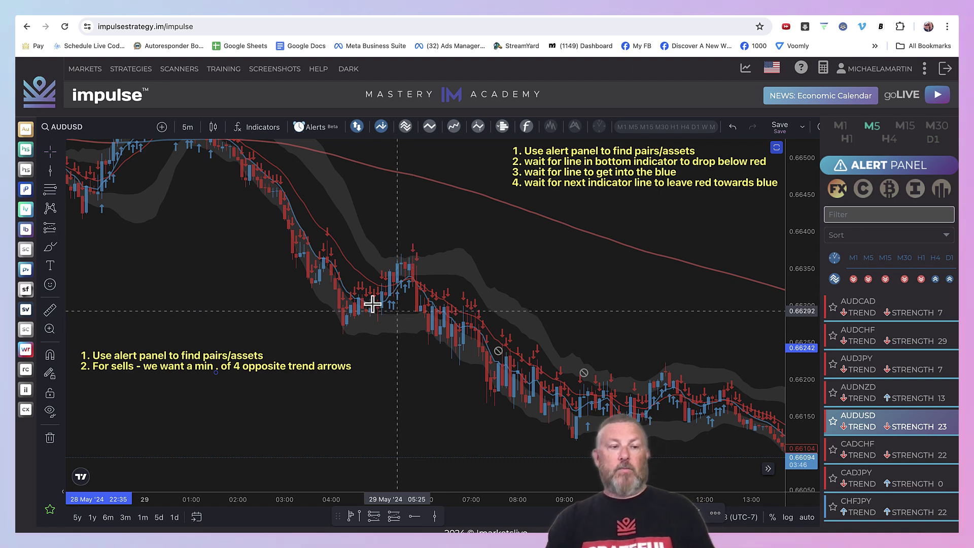
left_click(51, 171)
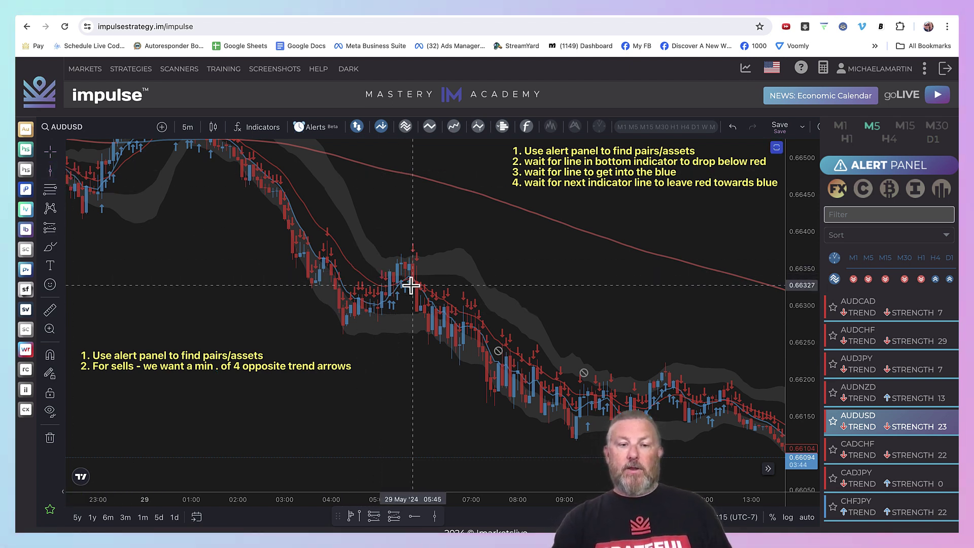
left_click(413, 316)
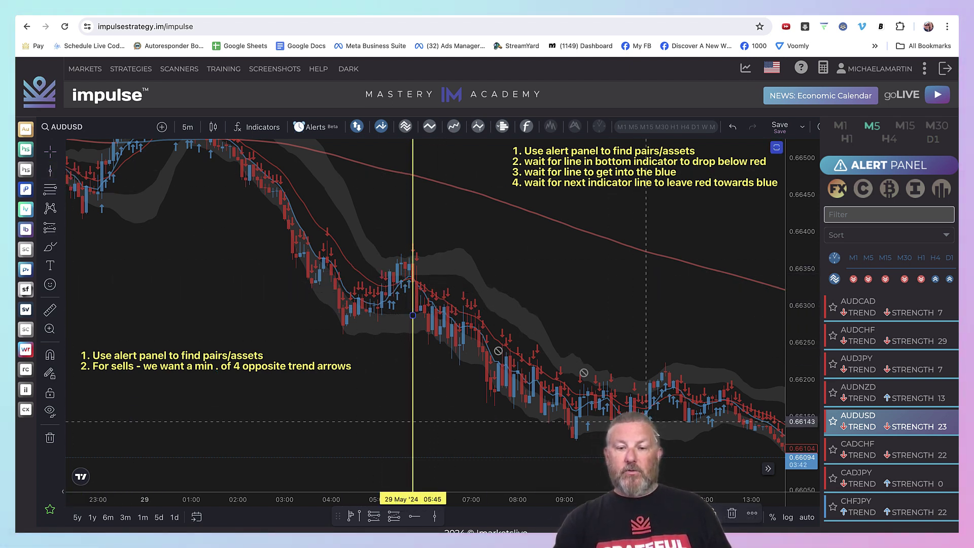
- Add a third line '3. For sells - wait for trend arrow' to the left-hand note
double_click(205, 362)
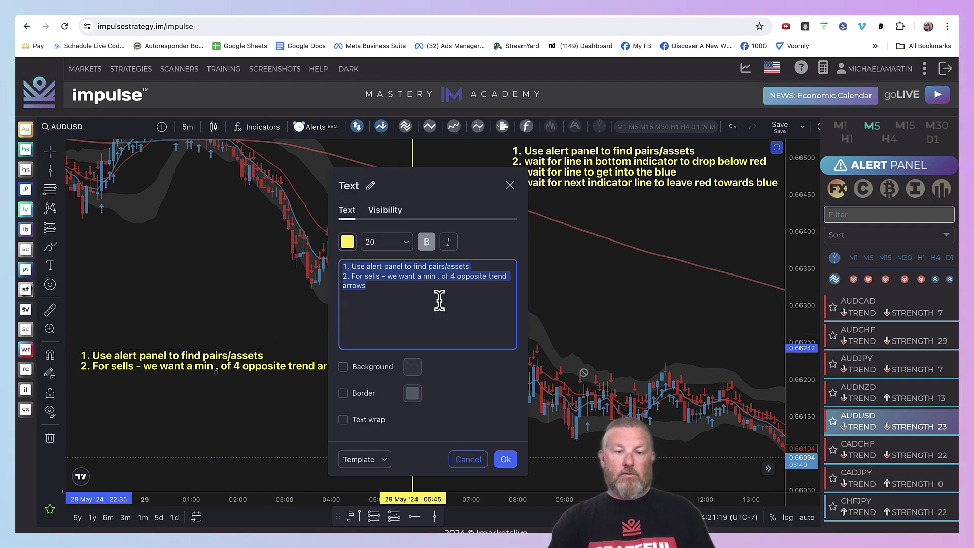
left_click(383, 293)
key("Return")
type("3.")
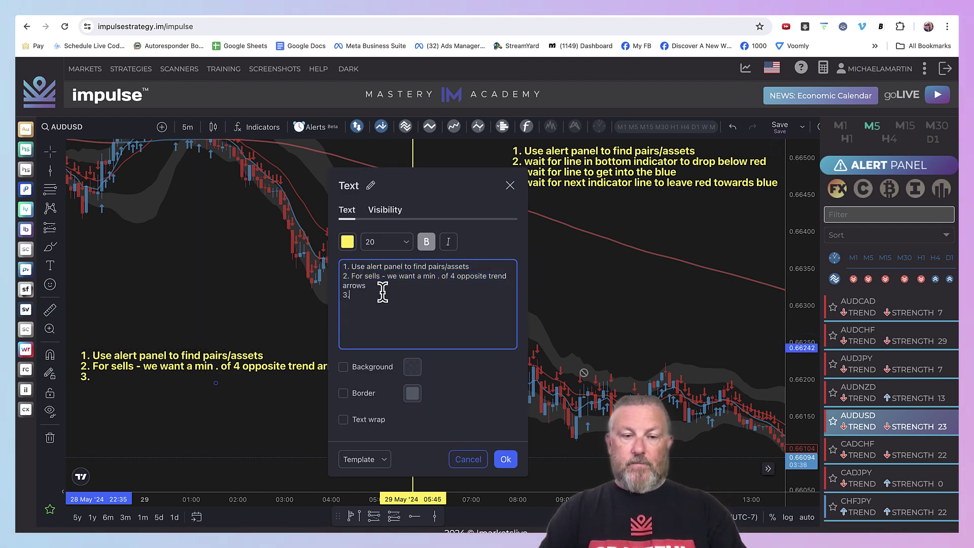
type(" For")
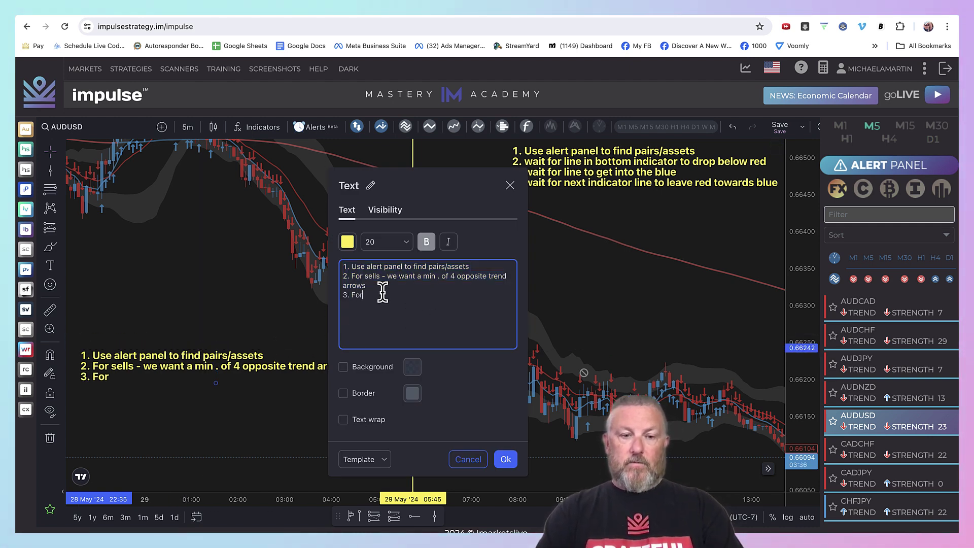
type(" sellss - wai")
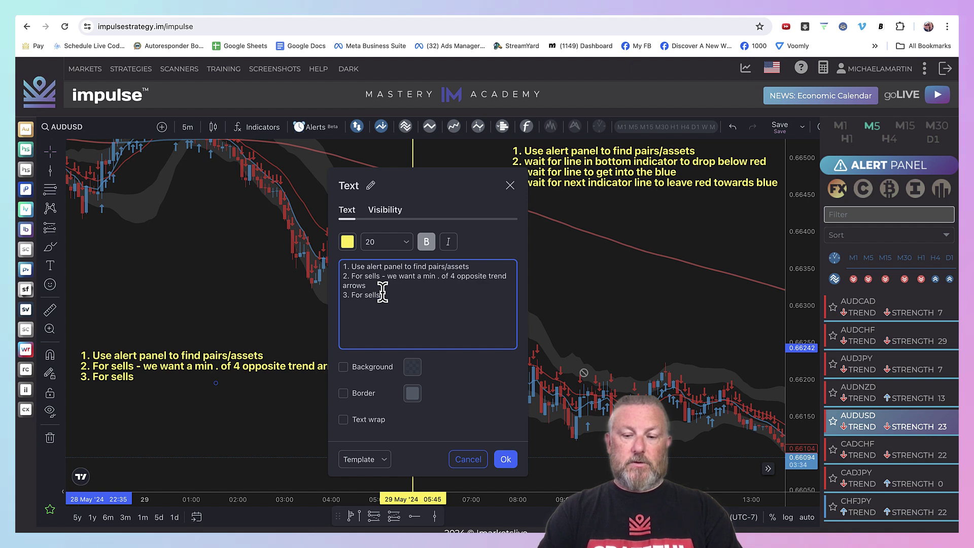
key("BackSpace")
key("BackSpace")
key("BackSpace")
key("BackSpace")
key("BackSpace")
key("BackSpace")
key("BackSpace")
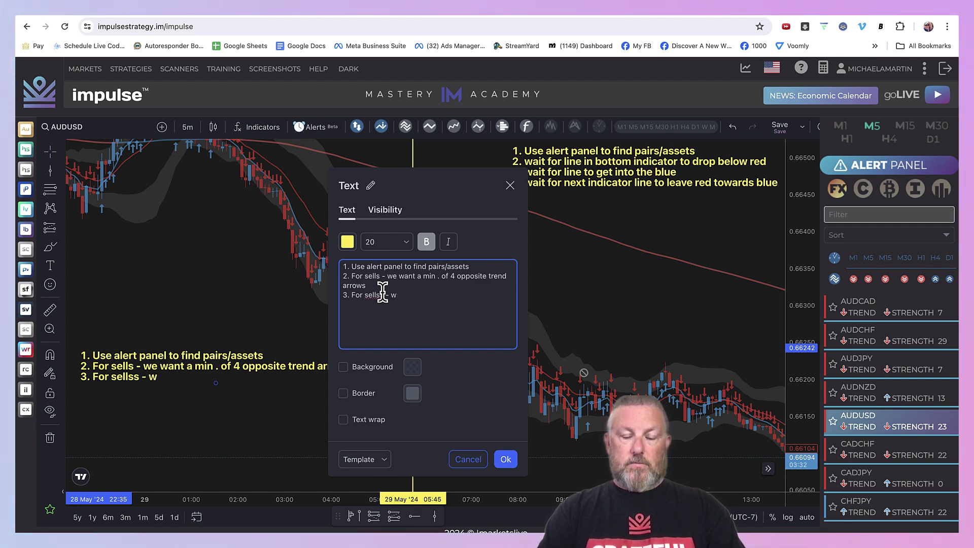
type("- wait for")
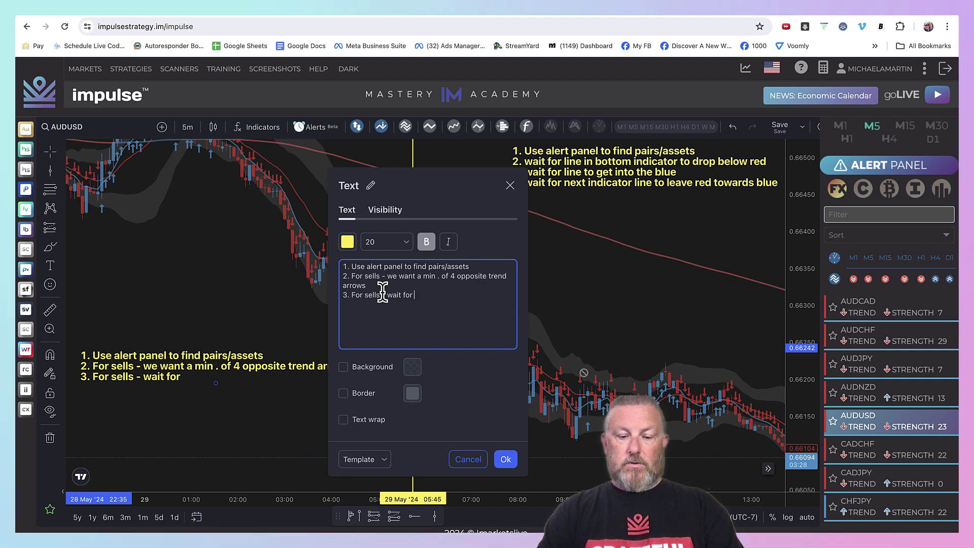
type(" trend arrow")
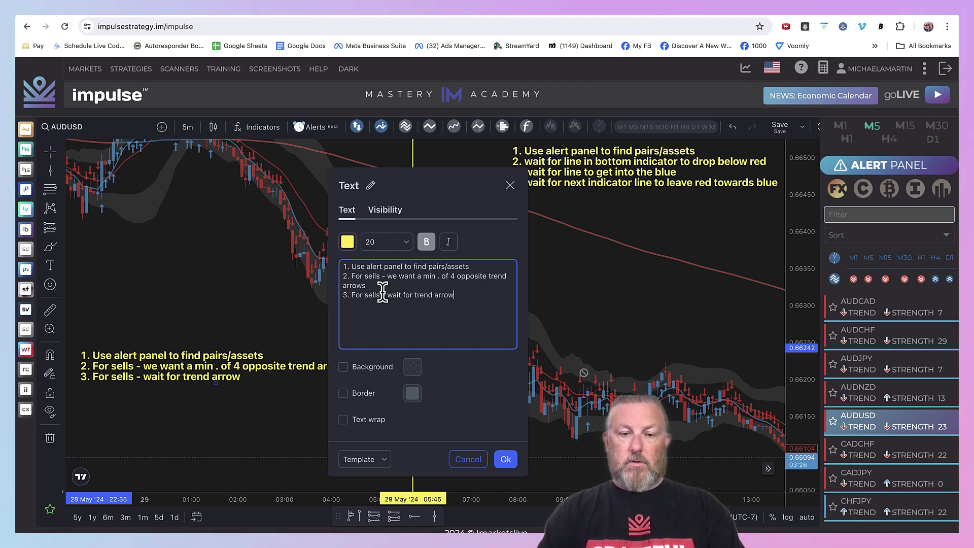
- Confirm the three-rule sells note and align it at top right, just under the four-rule note
left_click(506, 460)
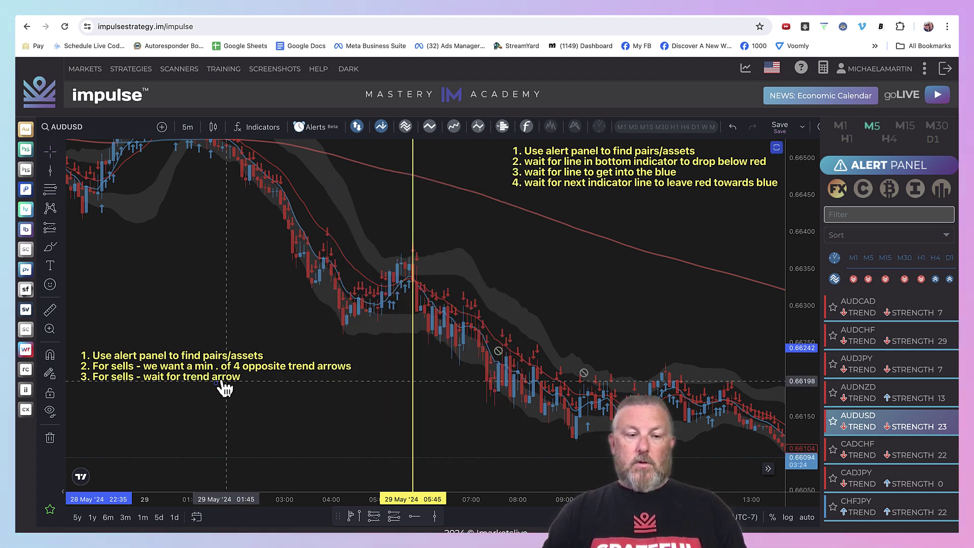
mouse_move(175, 376)
left_mouse_down()
mouse_move(517, 295)
mouse_move(594, 254)
mouse_move(607, 236)
mouse_move(619, 239)
left_mouse_up()
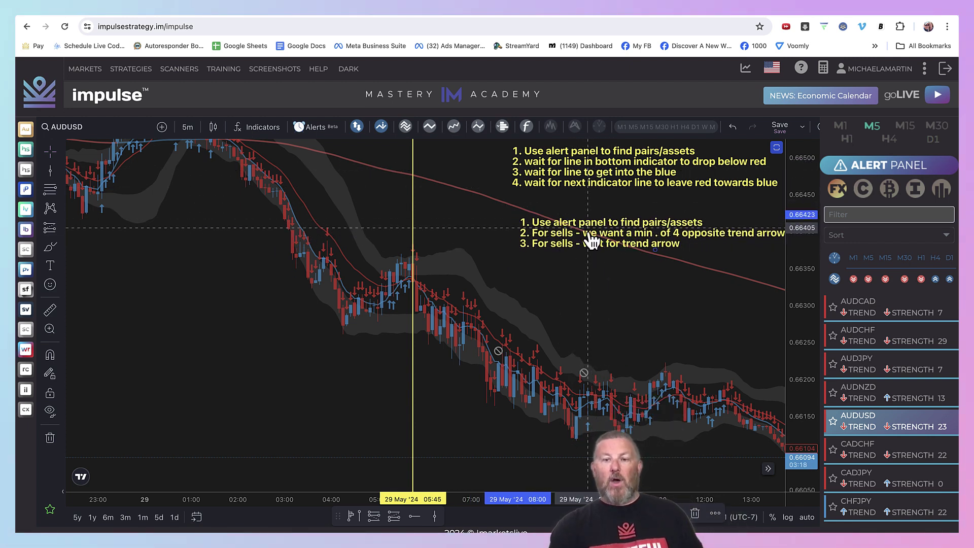
mouse_move(584, 239)
left_mouse_down()
mouse_move(540, 239)
mouse_move(564, 239)
left_mouse_up()
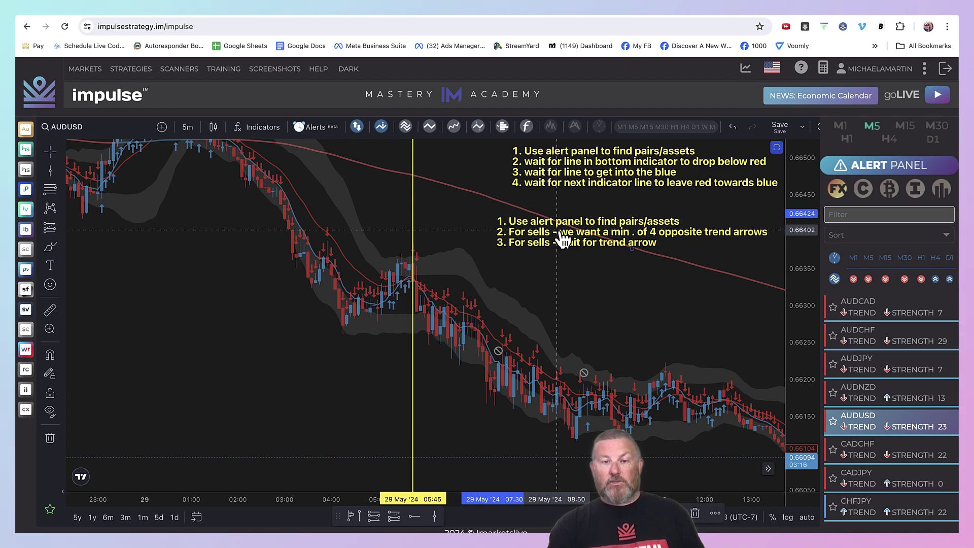